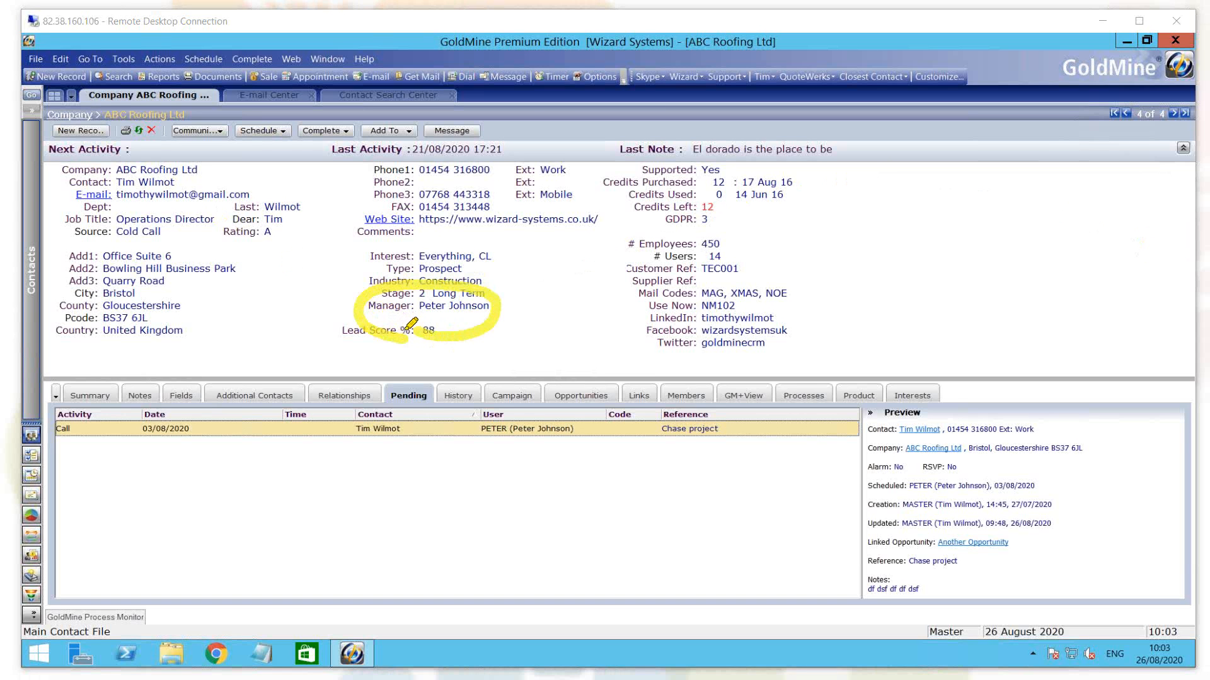
mouse_move(407, 449)
mouse_down()
mouse_move(450, 404)
mouse_move(402, 355)
mouse_move(358, 410)
mouse_move(404, 454)
mouse_up()
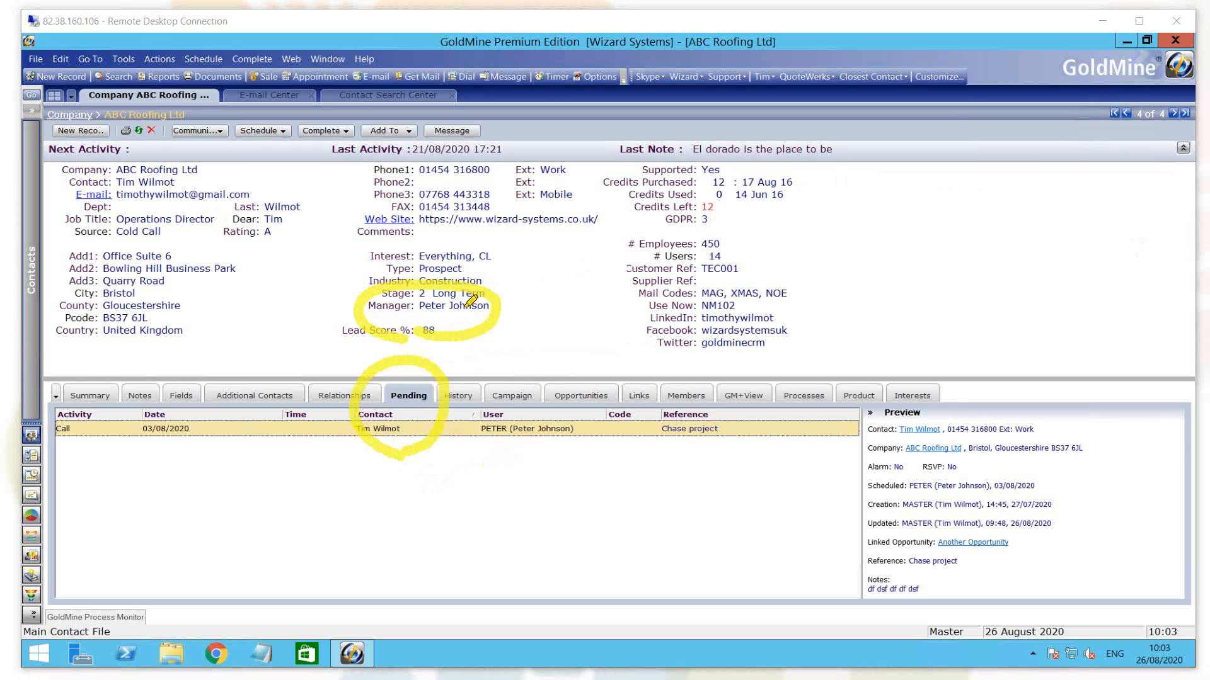
drag(94, 320, 167, 320)
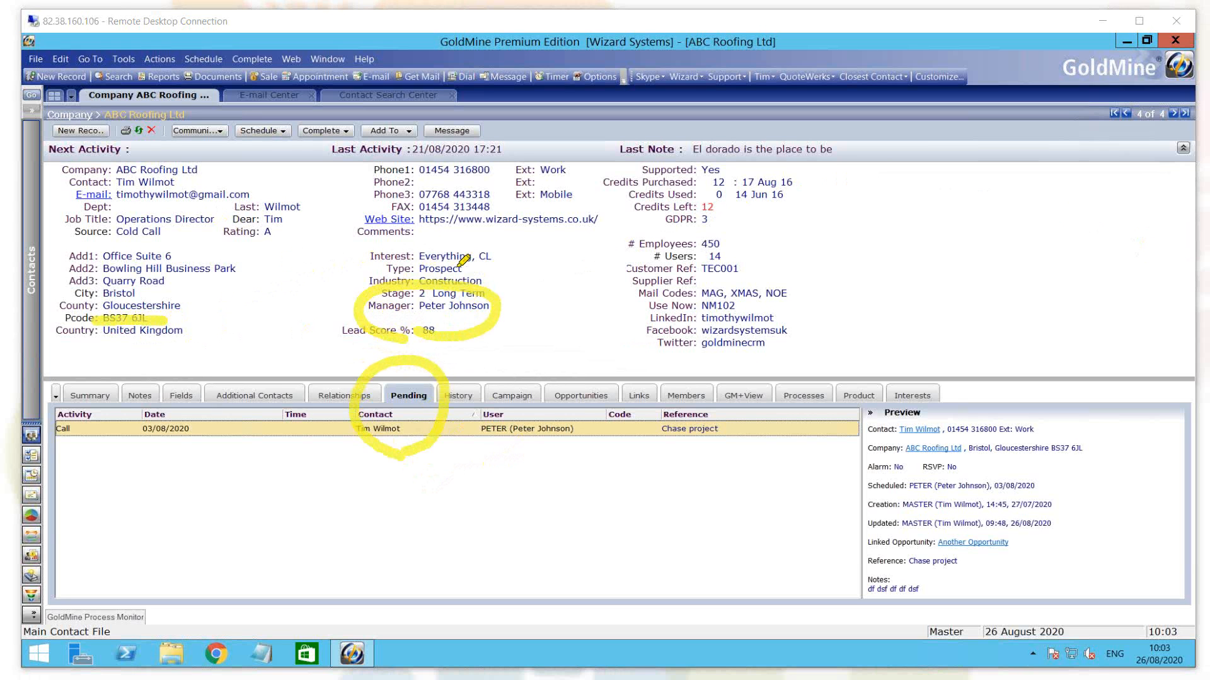
mouse_move(460, 266)
mouse_down()
mouse_move(520, 260)
mouse_move(435, 227)
mouse_move(411, 277)
mouse_up()
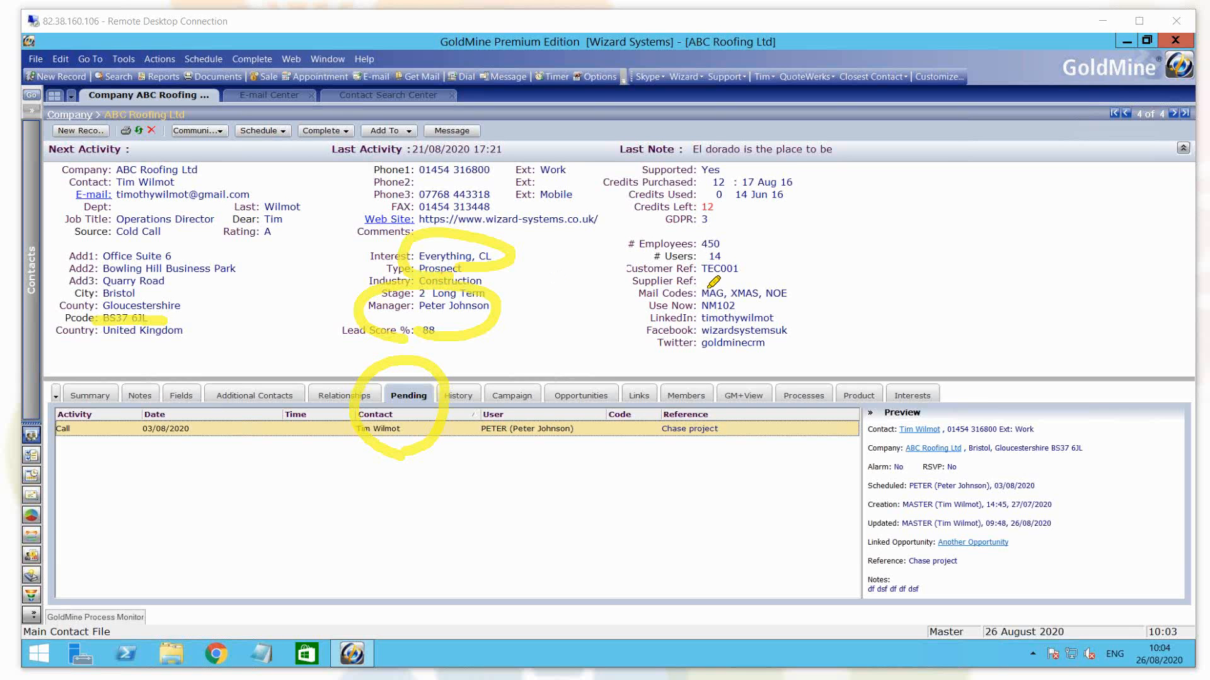
mouse_move(744, 281)
mouse_down()
mouse_move(756, 261)
mouse_move(706, 220)
mouse_move(687, 277)
mouse_up()
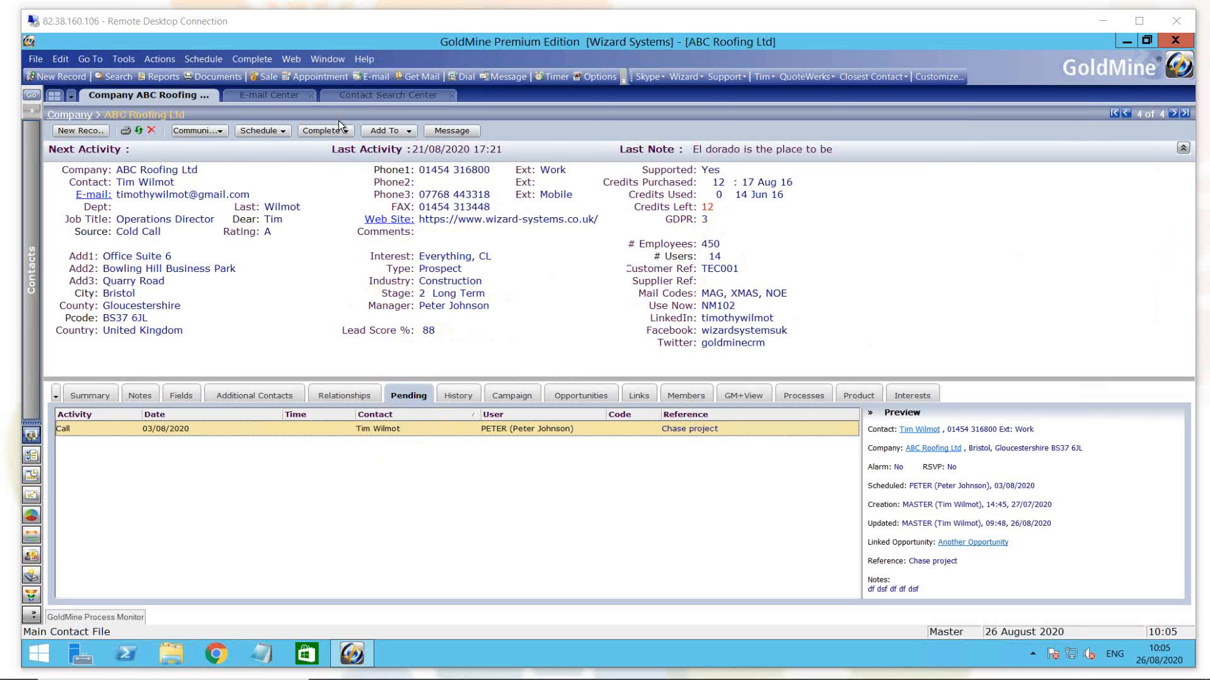
Open the Territory Realignment wizard for the contact database and accept the caution about having a current backup
click(121, 59)
mouse_move(145, 161)
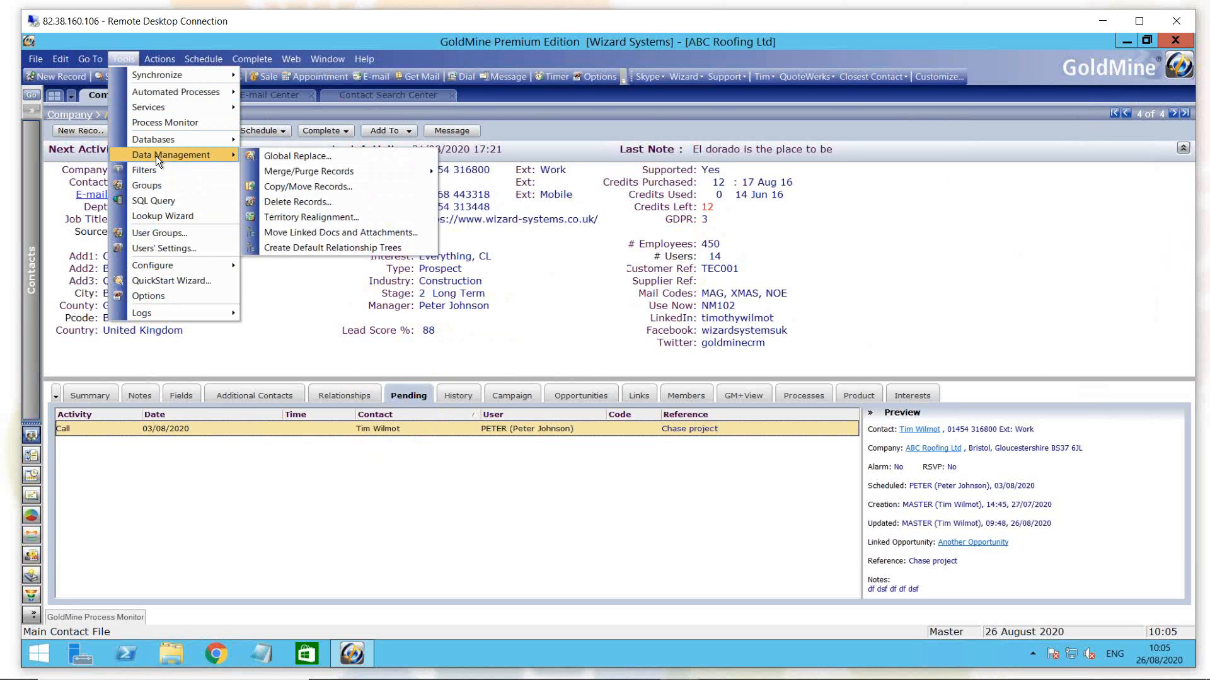
mouse_move(230, 140)
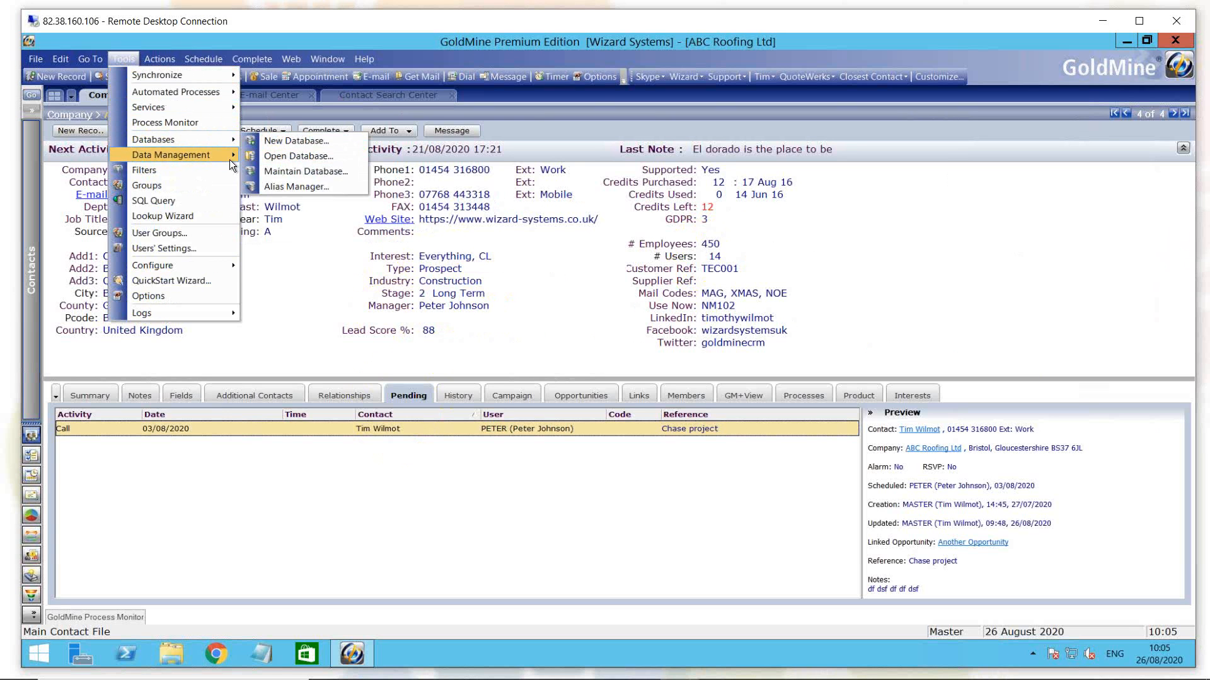
mouse_move(275, 173)
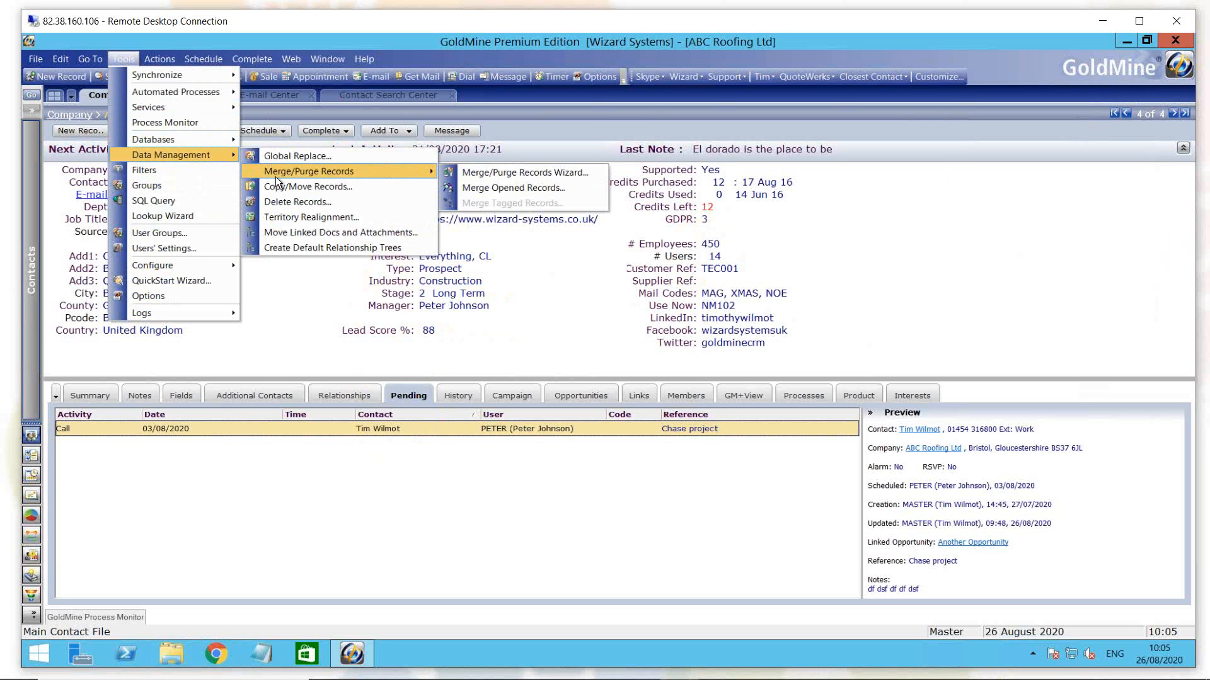
click(368, 218)
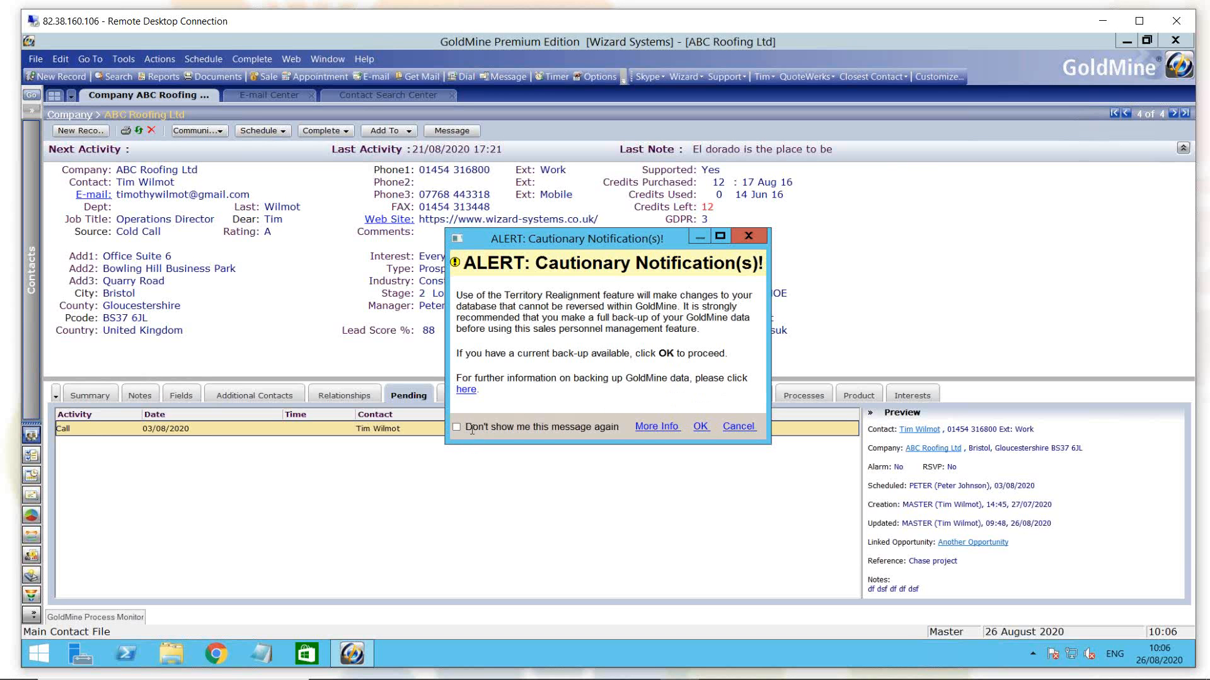
click(700, 427)
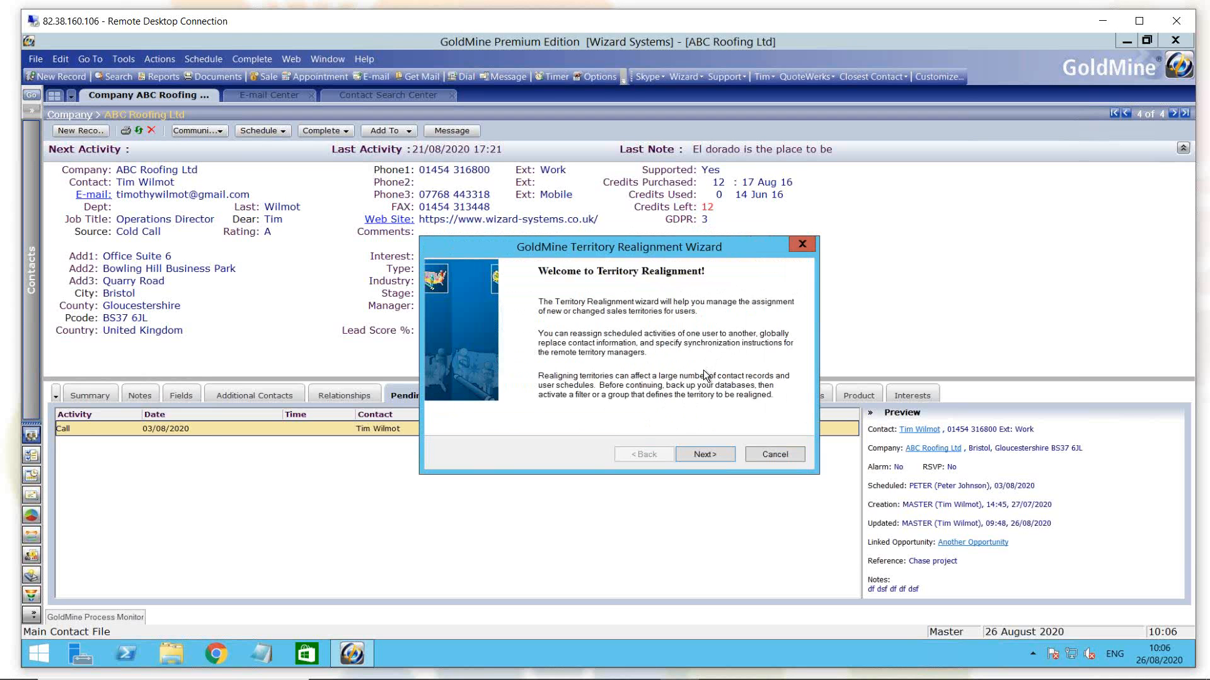
Limit the territory realignment to the recently used filter covering the current account manager's prospects
click(704, 455)
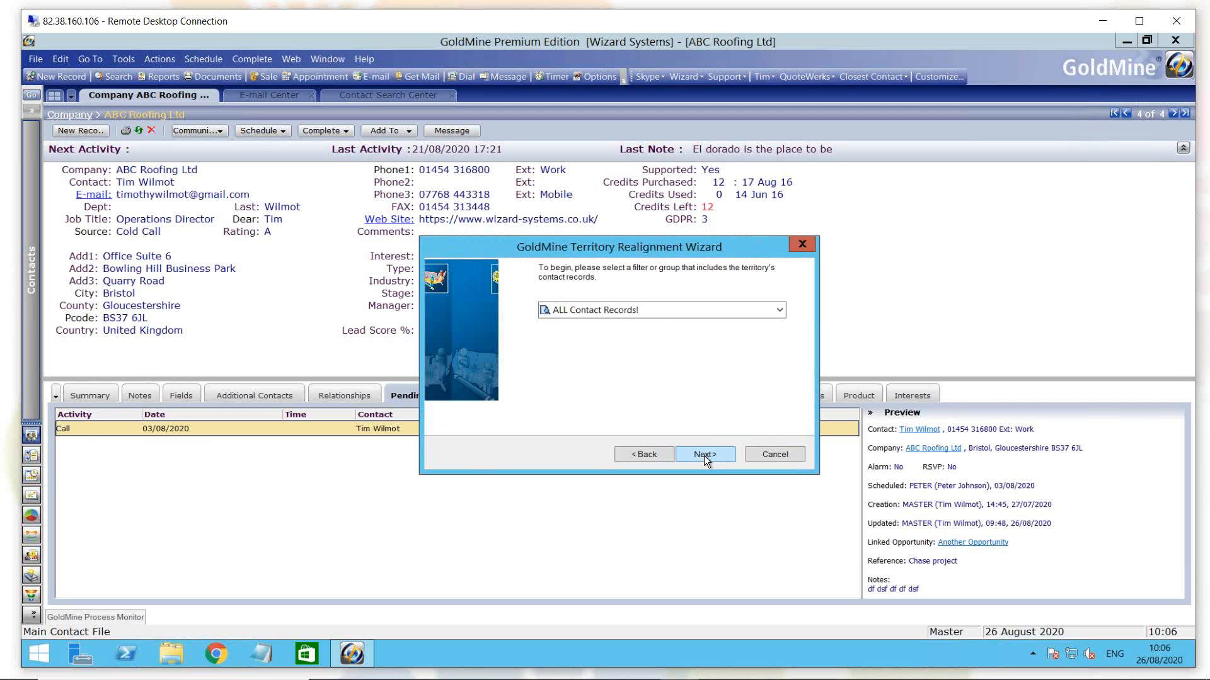
click(667, 311)
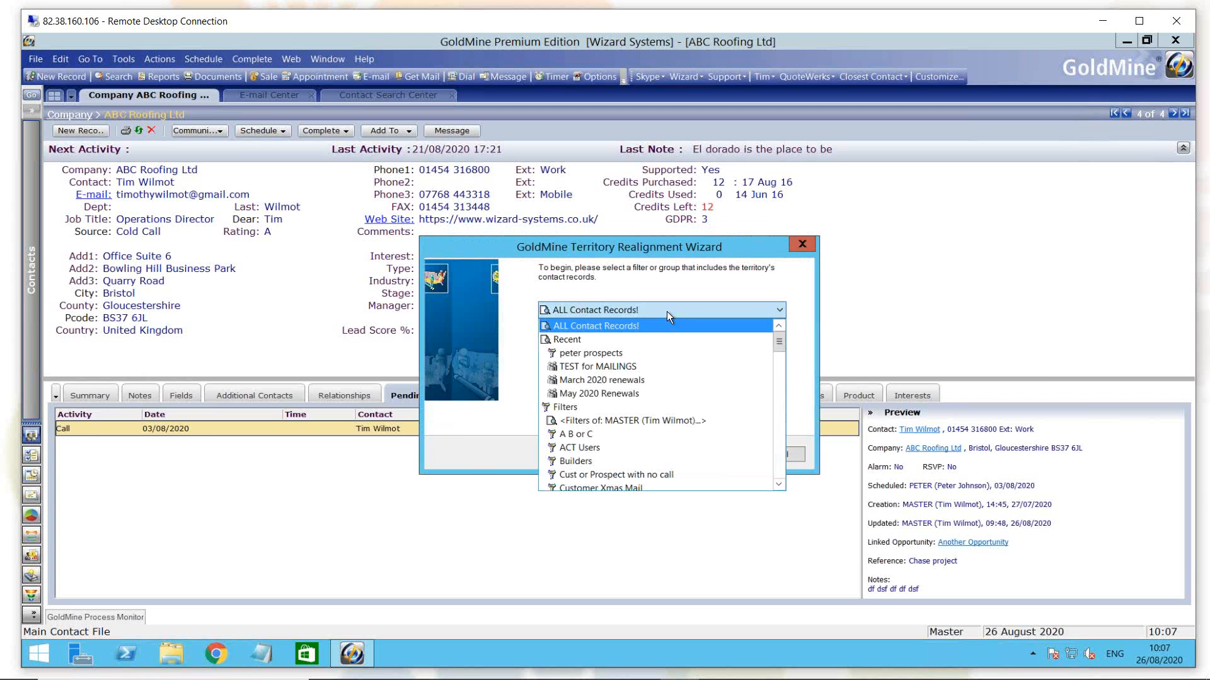
click(661, 353)
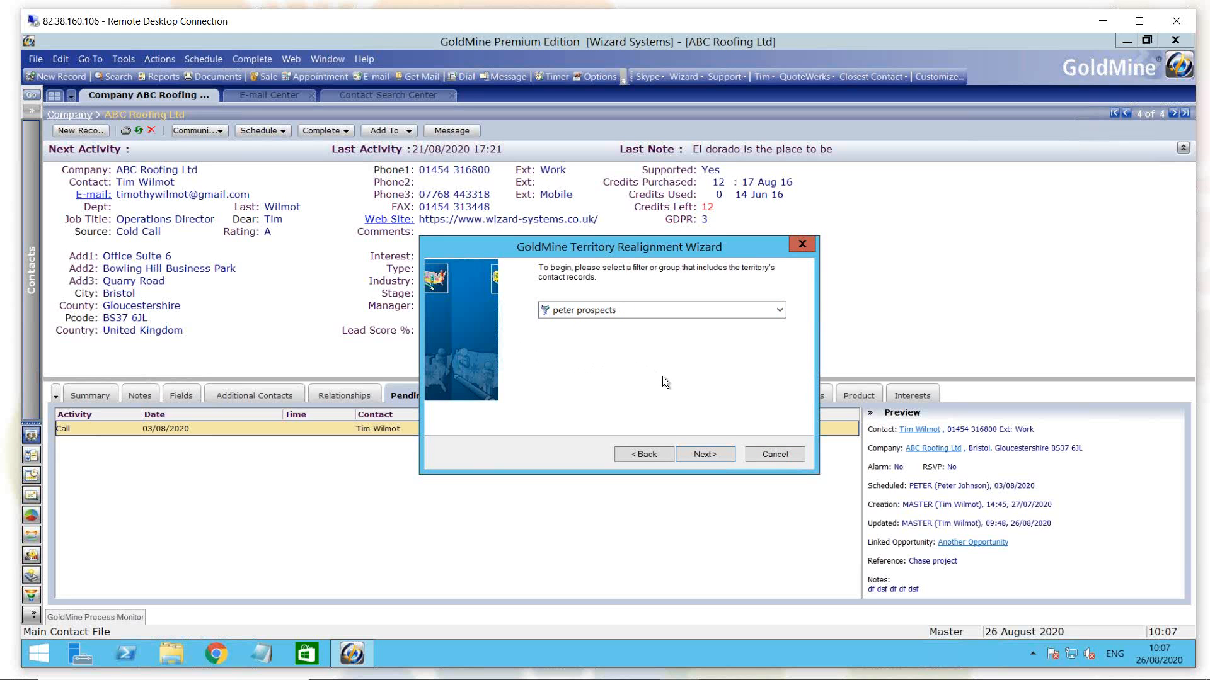
click(706, 455)
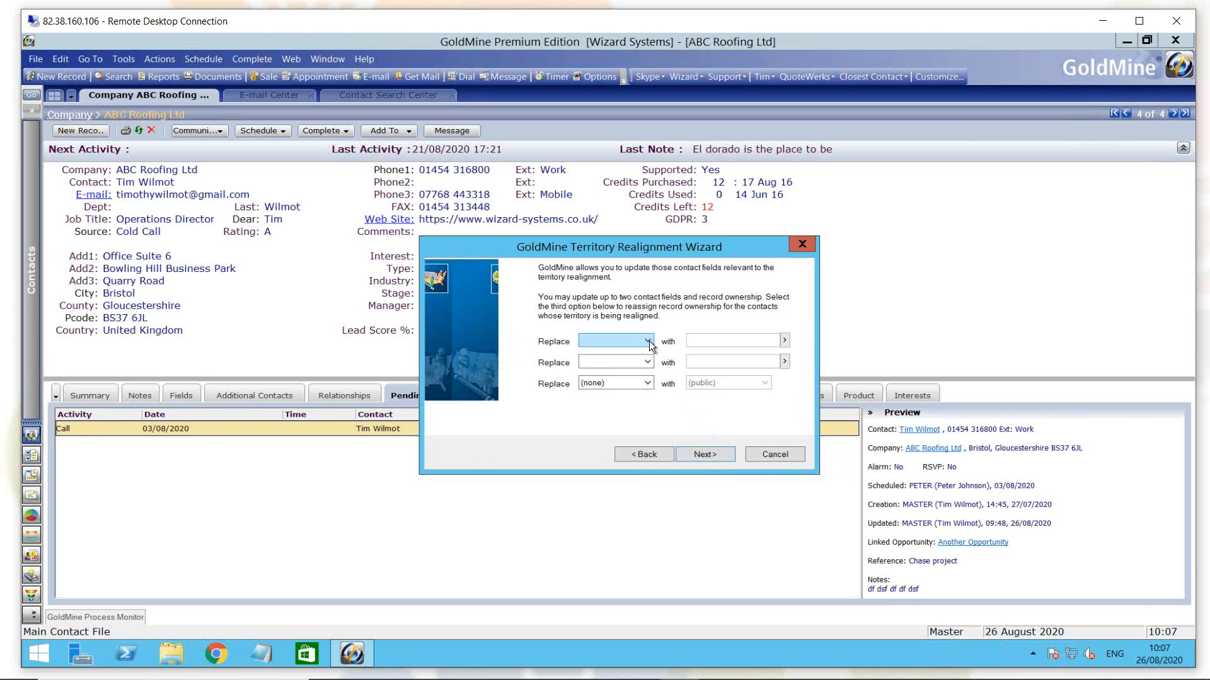
Set the realignment to replace the Manager (Key5) field with the third manager name offered in the field lookup
drag(650, 248, 704, 246)
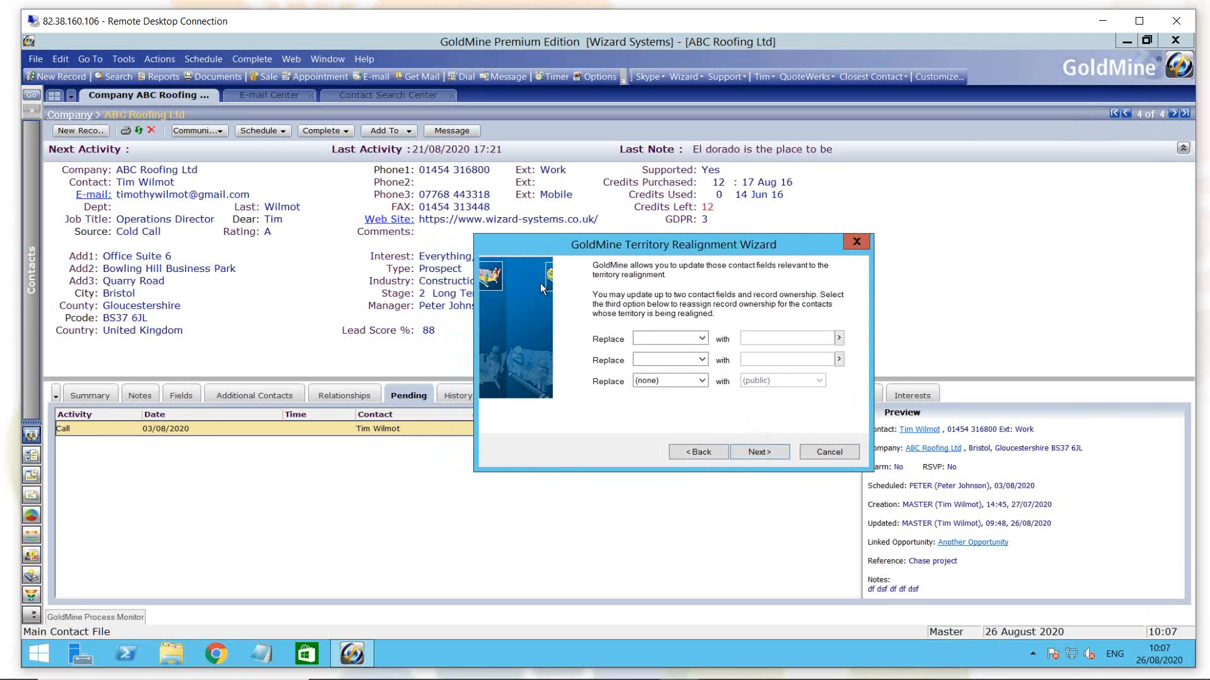
click(703, 342)
scroll(716, 369, down, 3)
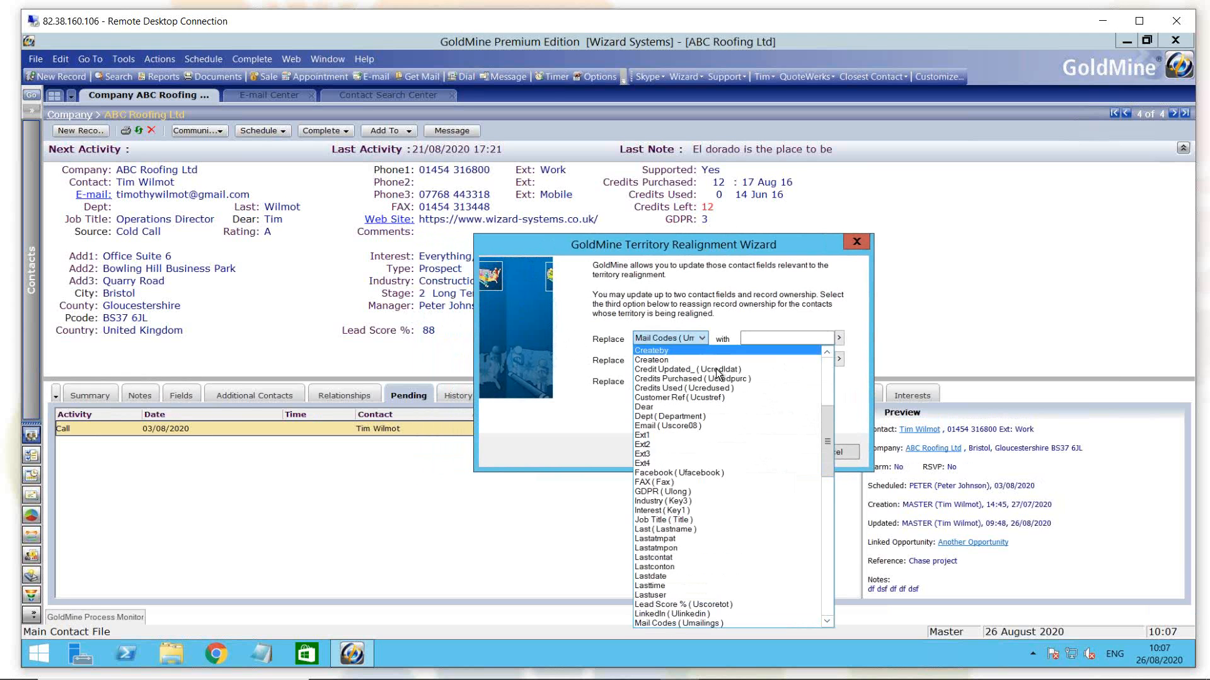
click(828, 622)
click(827, 621)
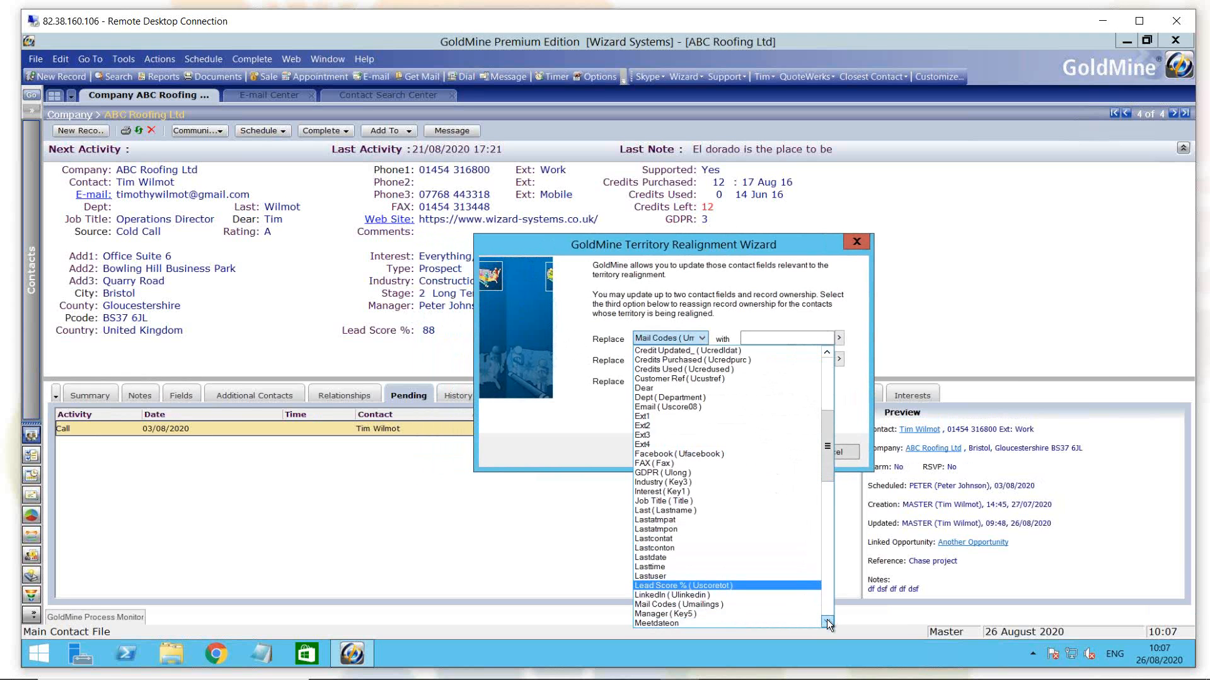
click(827, 619)
click(753, 605)
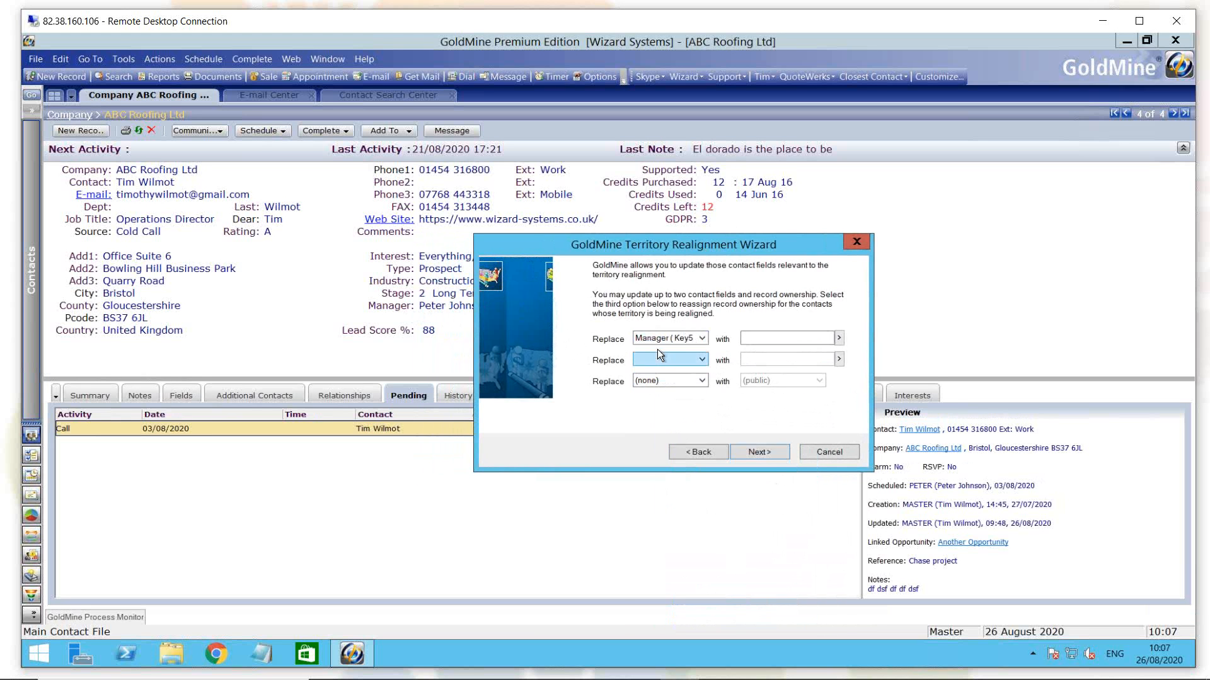
click(838, 338)
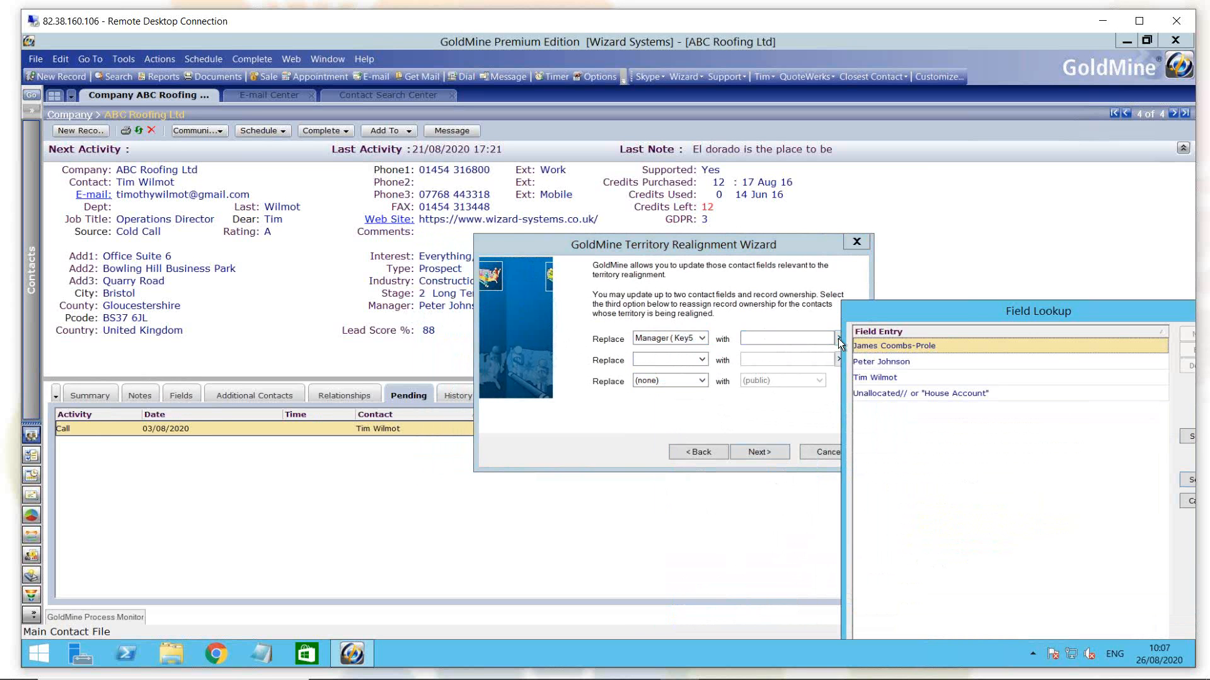
click(871, 379)
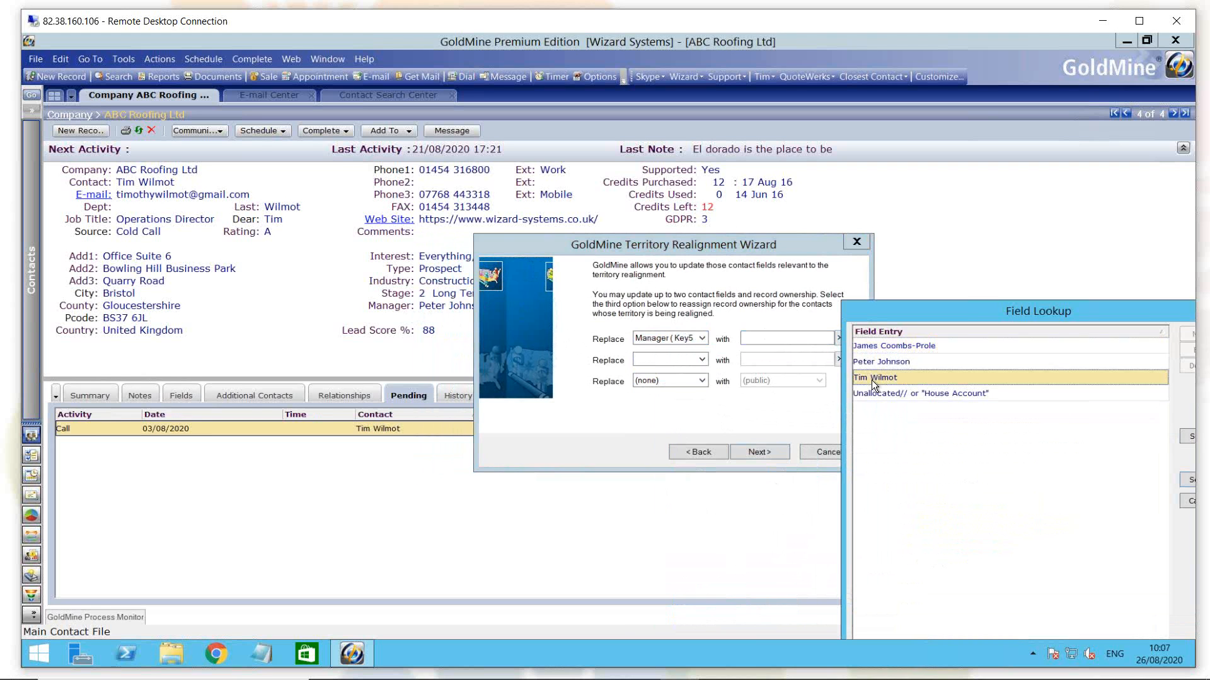
double_click(871, 380)
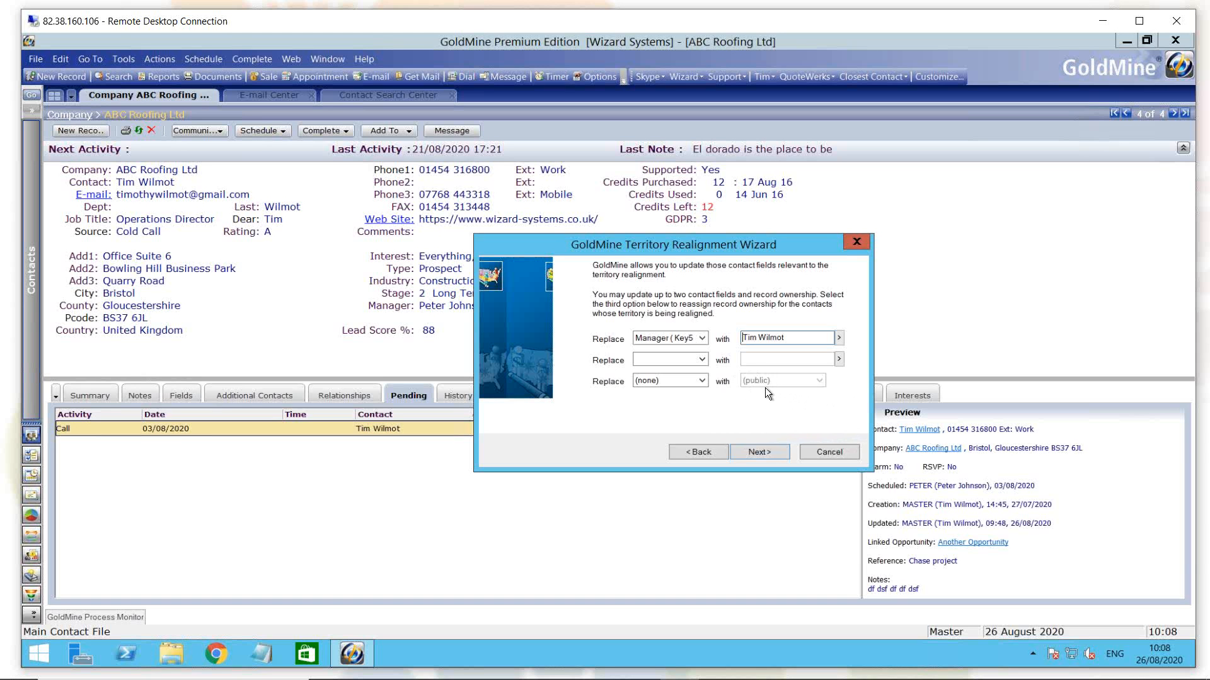
click(766, 454)
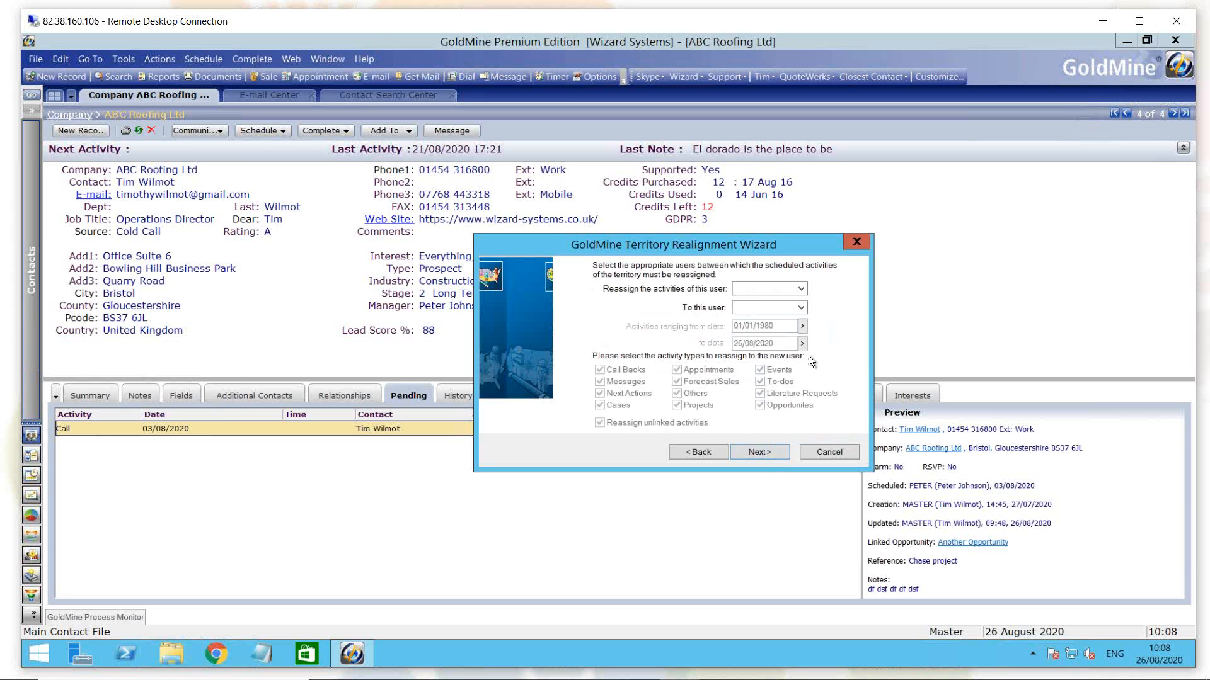
Choose the current manager's user and a colleague as the new user for reassigning activities, then cancel the realignment before finishing it
click(802, 291)
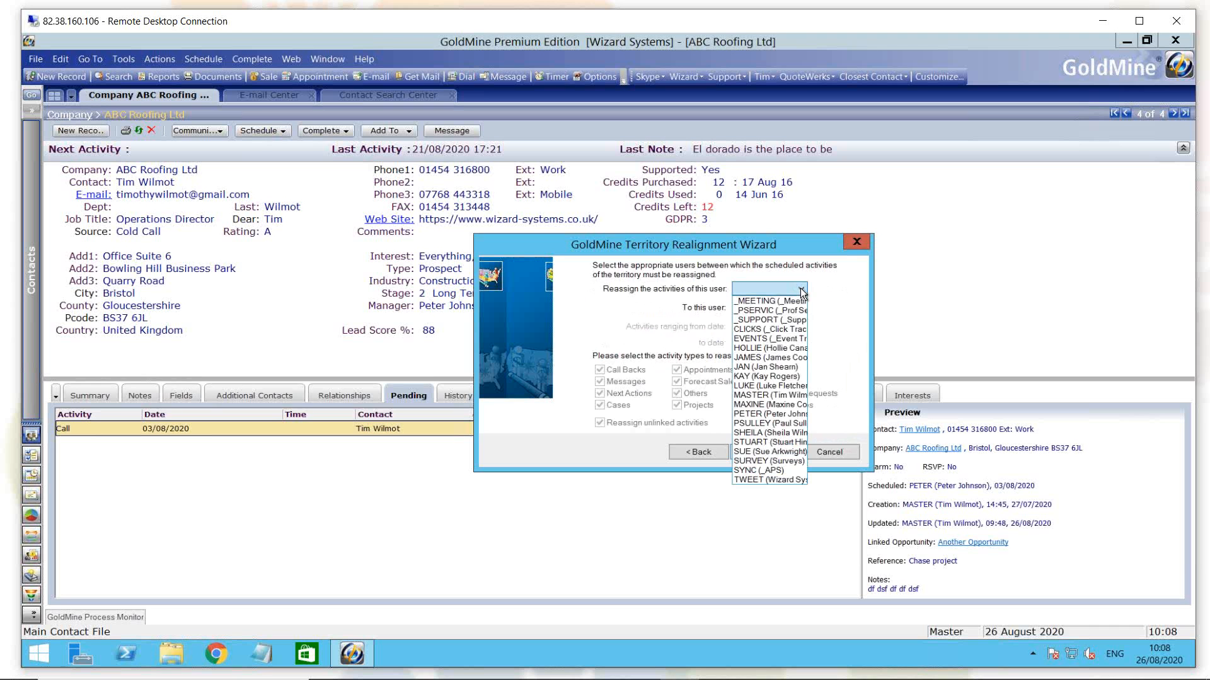
click(774, 414)
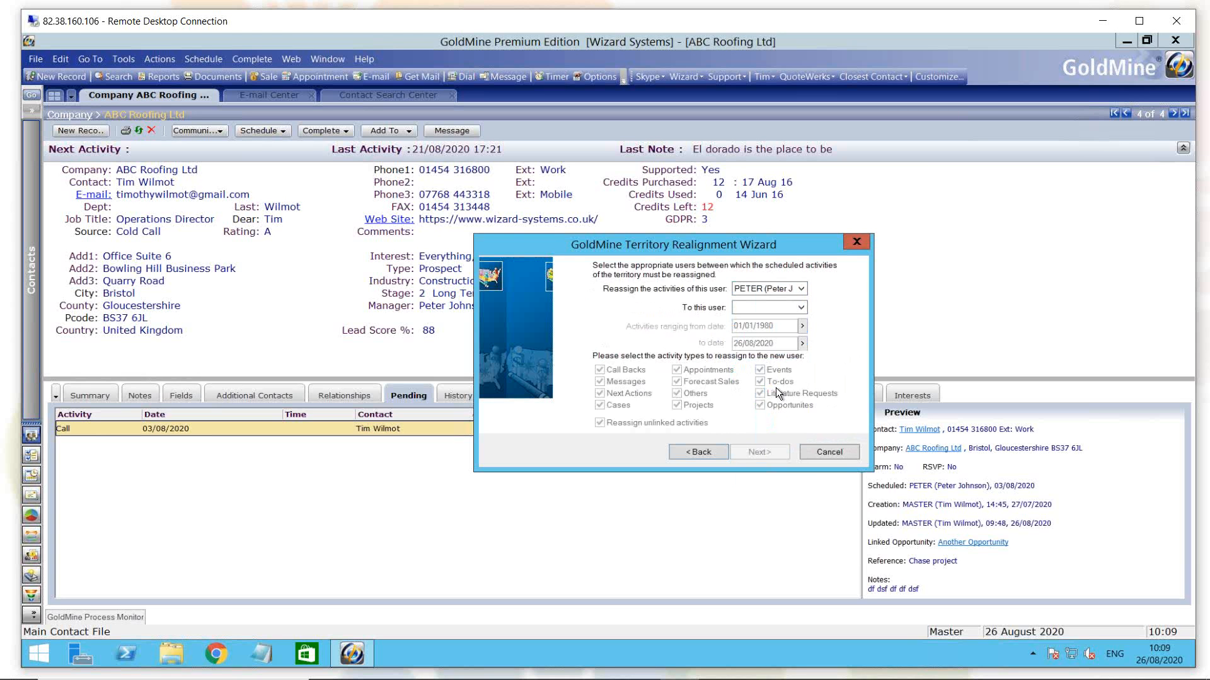
click(800, 307)
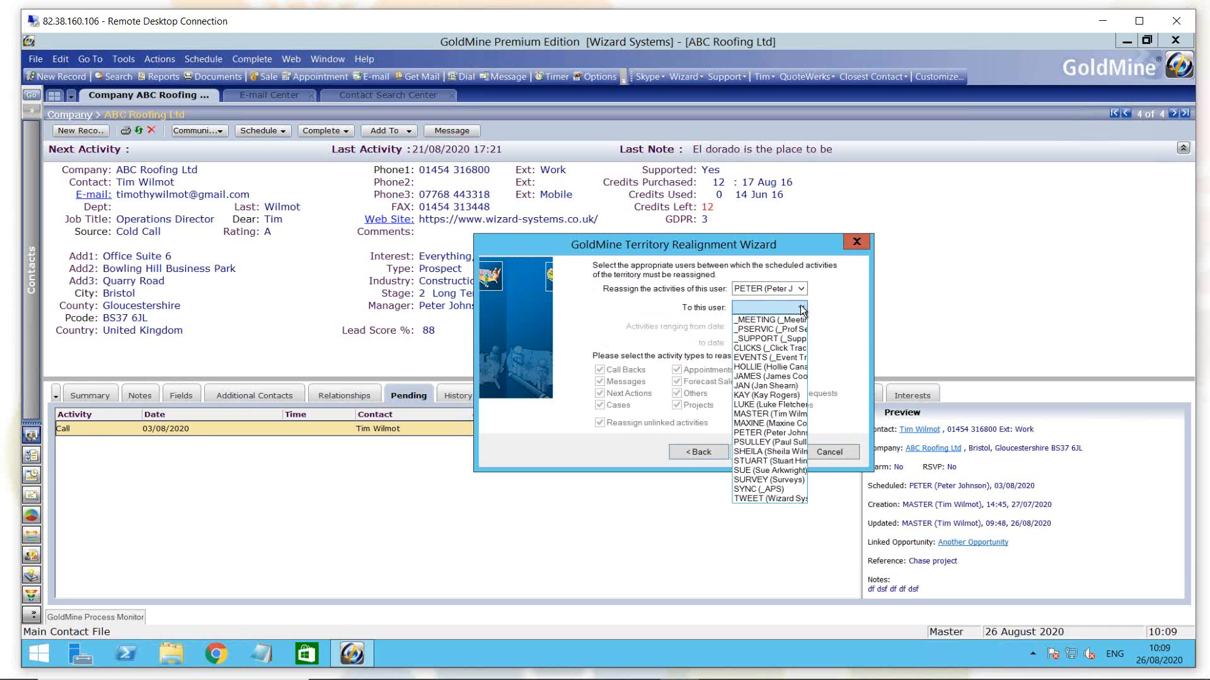
click(787, 395)
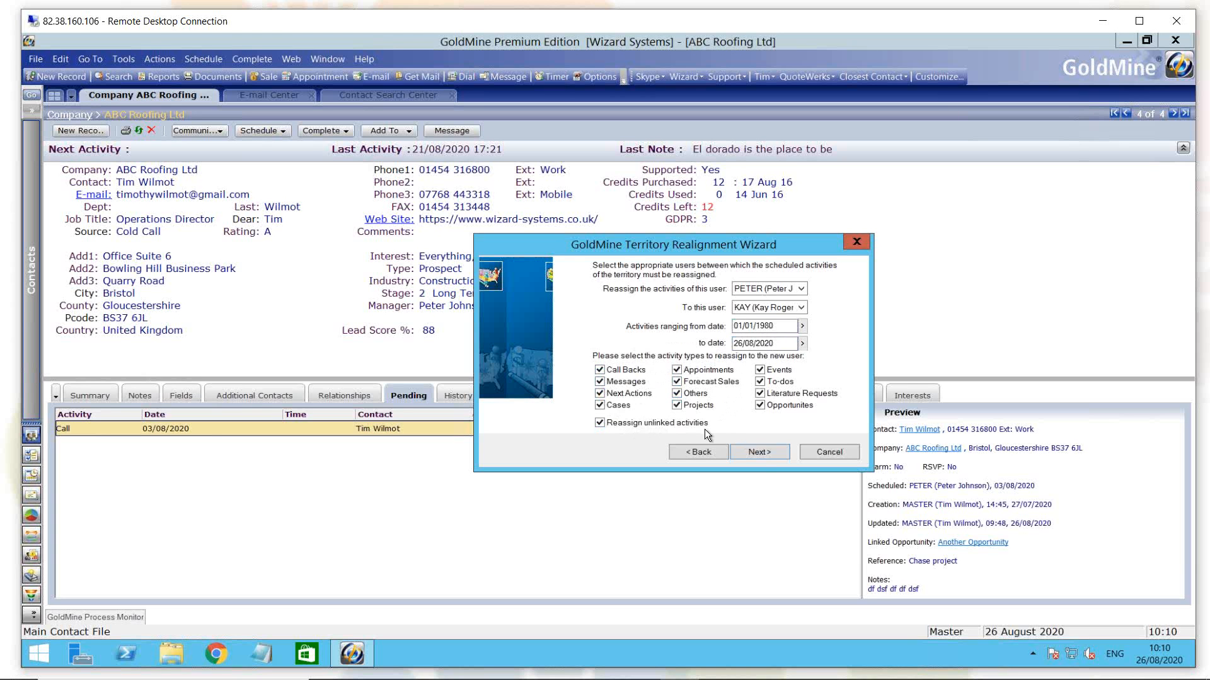
click(759, 453)
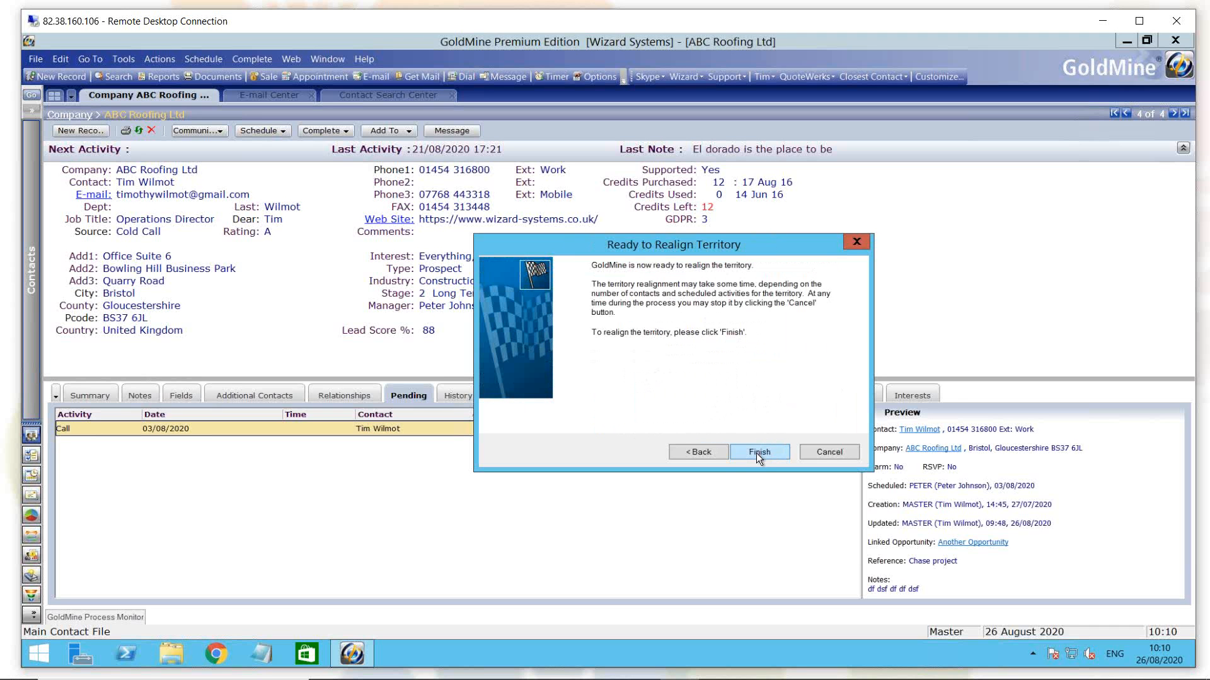
click(813, 451)
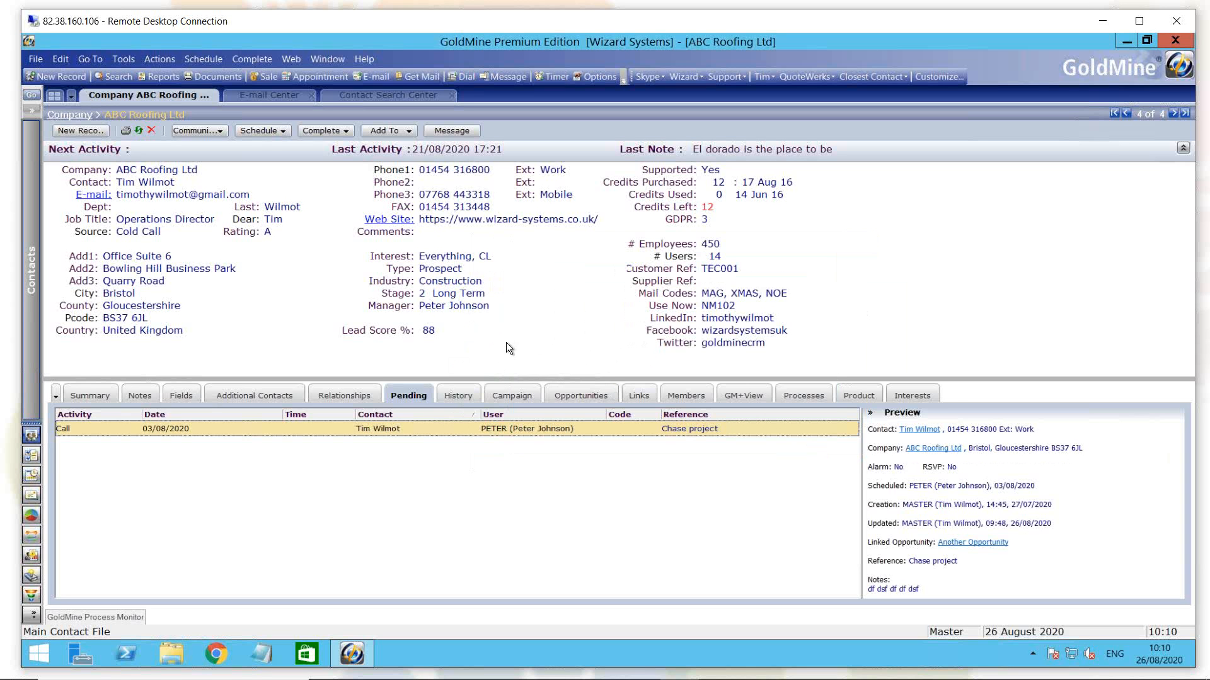
Switch to the GoldMine 101 Webinar presentation in PowerPoint
key(alt+Tab)
key(alt+Tab)
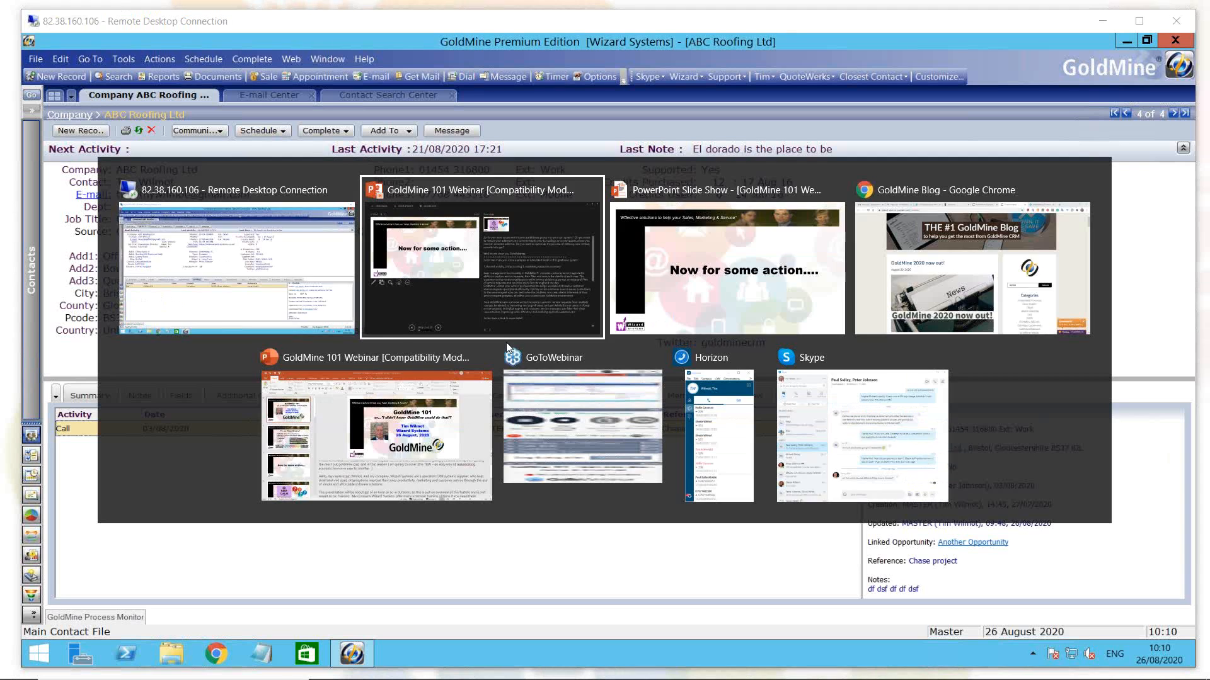